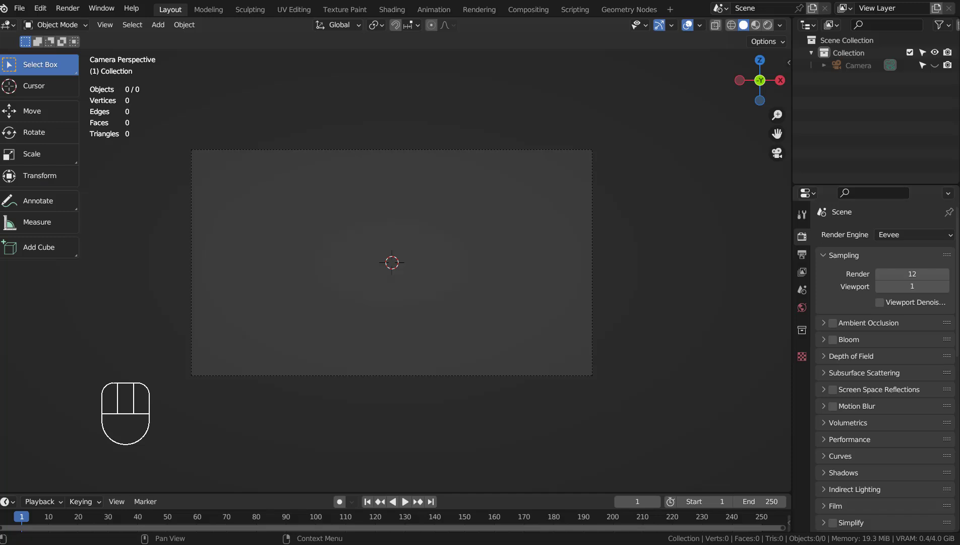
Add a smooth-shaded UV sphere and move it to the upper right of the camera frame, about 4.32 m in X and 1.95 m in Z.
key(shift+a)
mouse_move(415, 150)
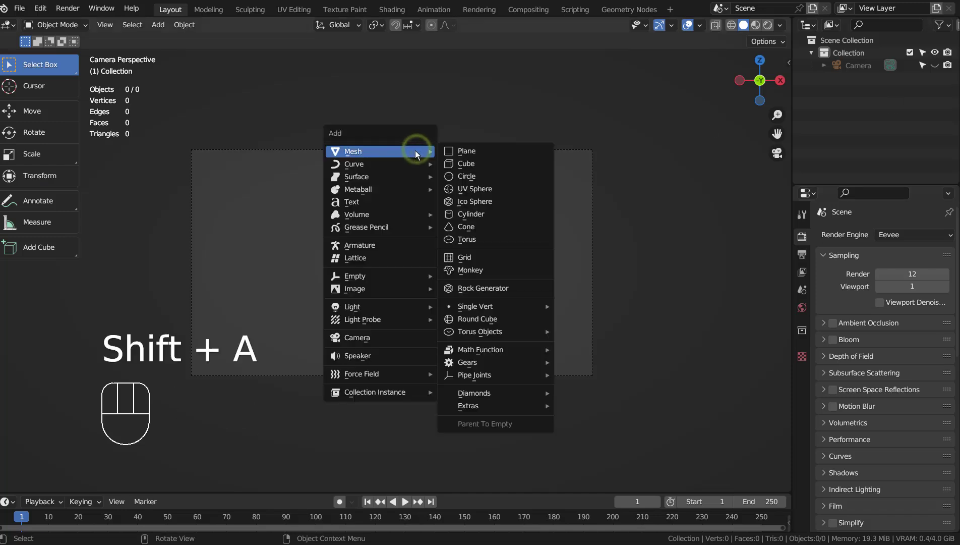
click(490, 187)
right_click(396, 254)
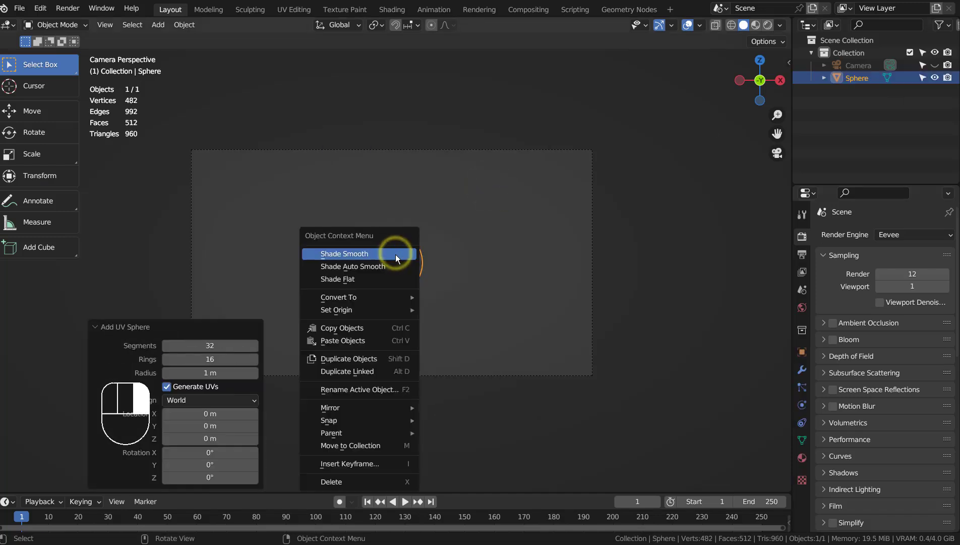
click(395, 254)
key(g)
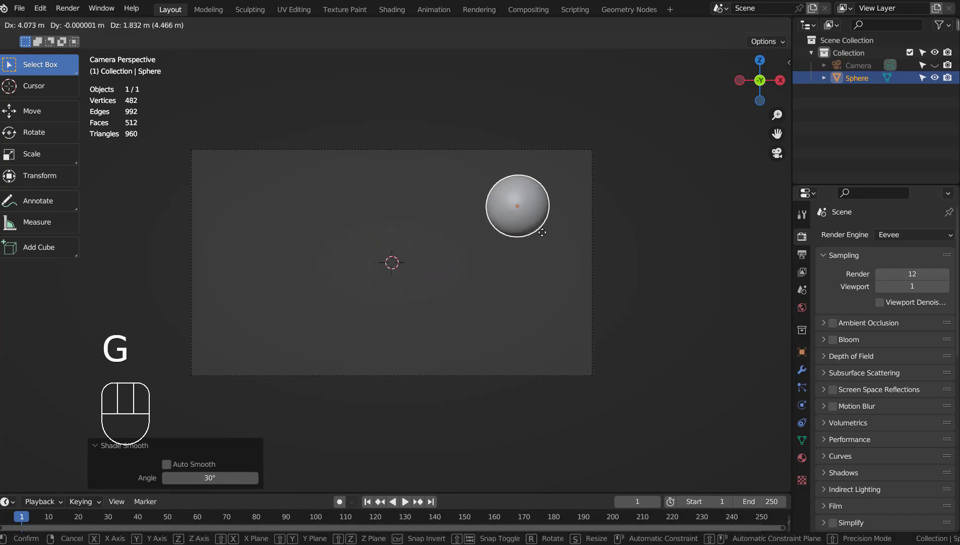
click(547, 230)
Duplicate the sphere to just above the centre of the camera frame and scale the copy to about 0.53.
key(shift+d)
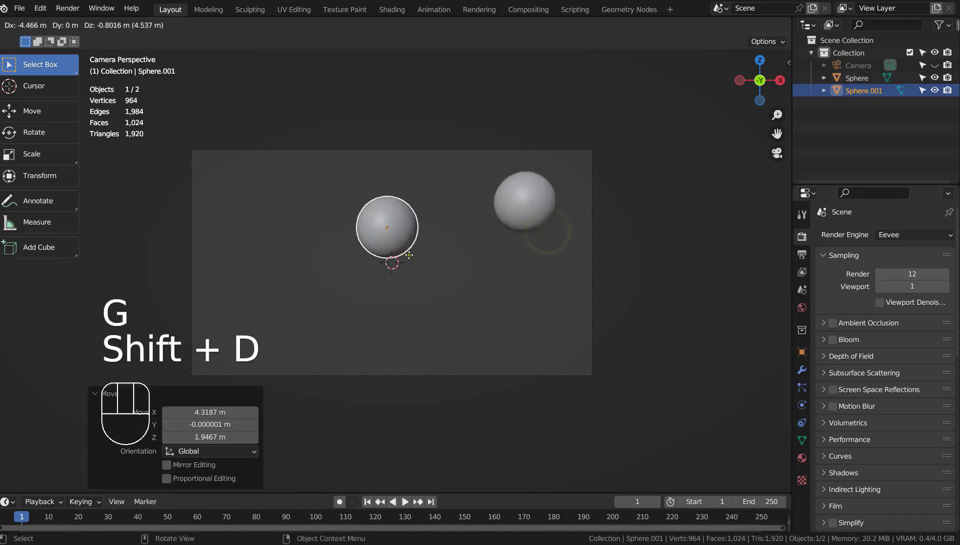
click(402, 256)
key(s)
click(387, 246)
Duplicate the central sphere to the upper left of the camera frame and scale the copy to about 0.526.
key(shift+d)
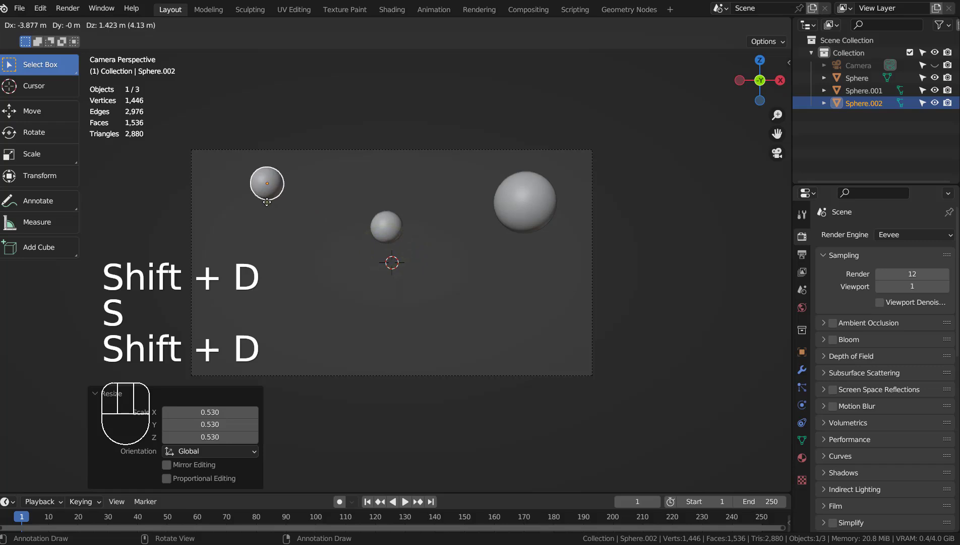
click(251, 191)
key(s)
click(250, 197)
Duplicate the smallest sphere, enlarge the copy into the largest sphere, and place it across the camera frame's upper-left edge.
key(shift+d)
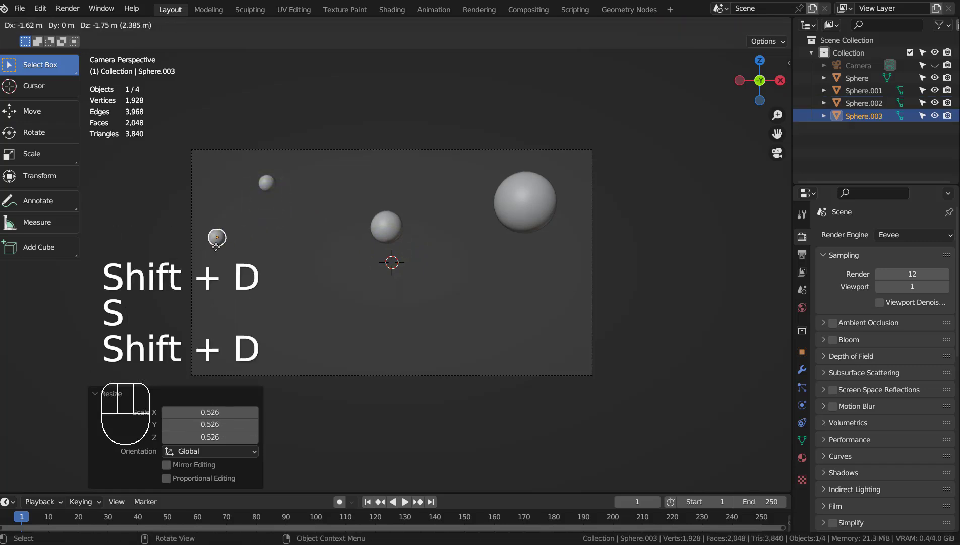
click(216, 247)
key(s)
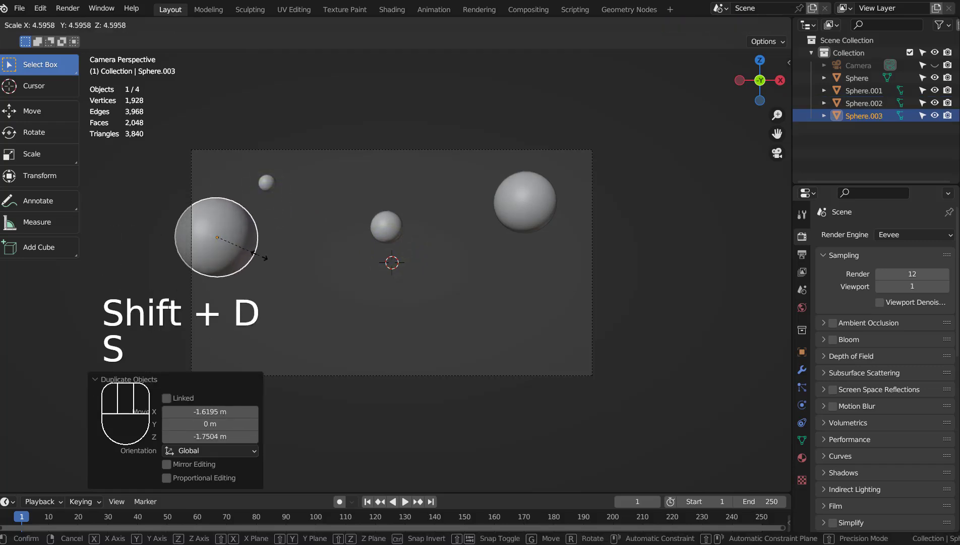
click(257, 255)
key(g)
click(234, 196)
Move the central sphere up by about 1.65 m in Z and lower the smallest sphere between it and the large left sphere.
click(266, 183)
key(g)
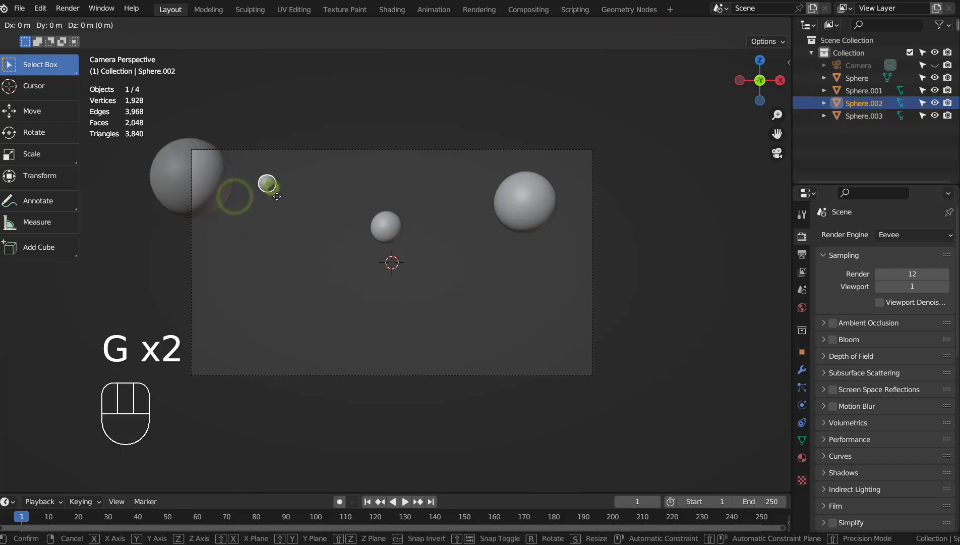
click(298, 233)
click(386, 230)
key(g)
click(397, 181)
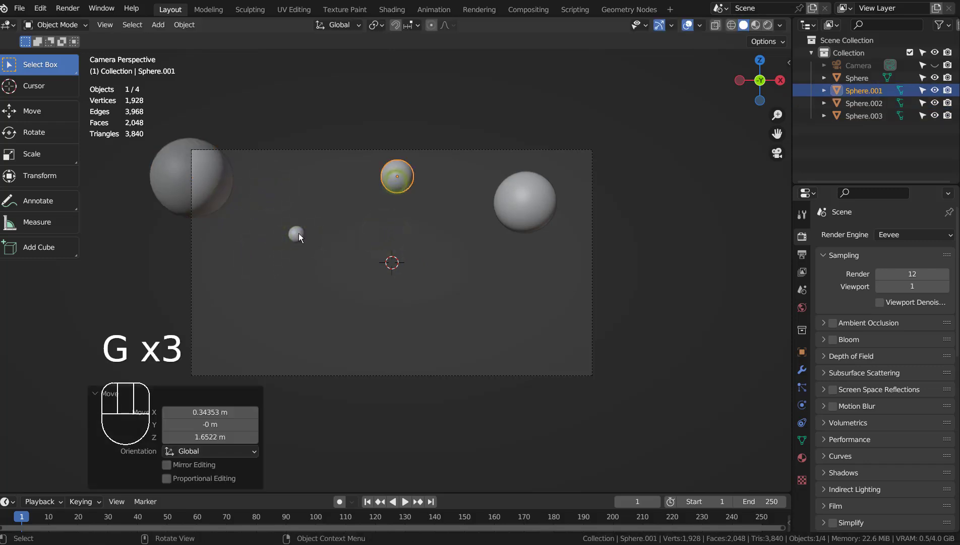
click(296, 232)
key(g)
click(306, 219)
click(449, 253)
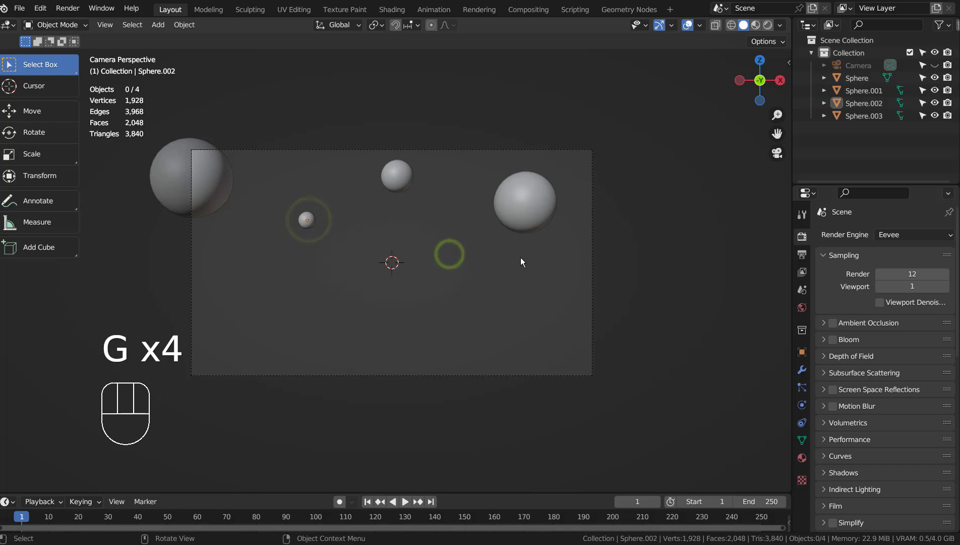
Add a plane at the scene origin and give it a level 3 subdivision surface.
key(shift+a)
mouse_move(454, 253)
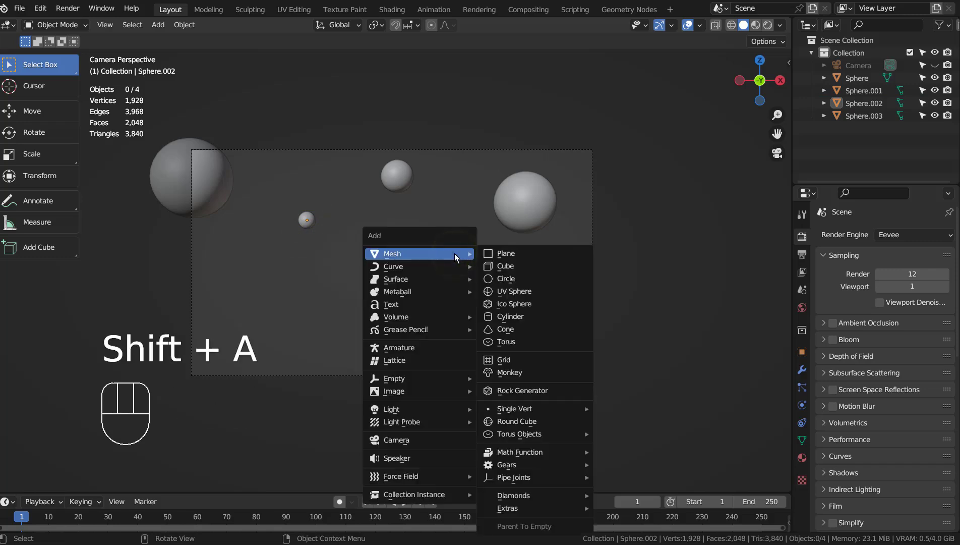
click(484, 255)
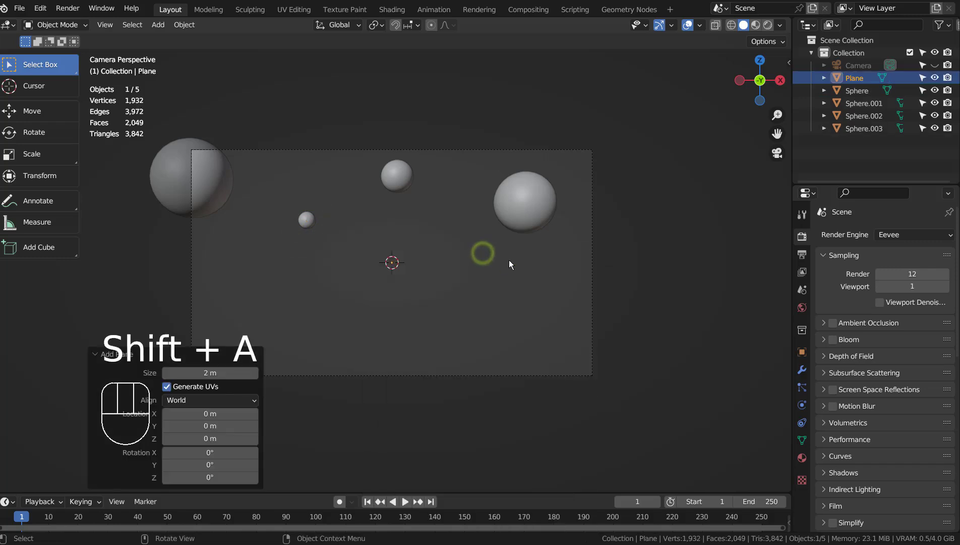
middle_drag(509, 260, 510, 345)
key(ctrl+3)
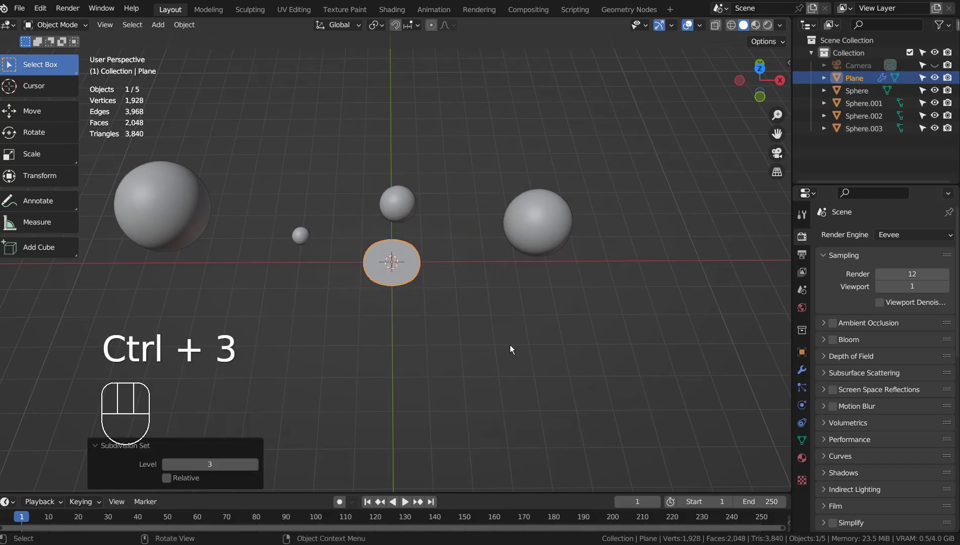
Tilt the plane by about -21.9° in the side view and return to the camera view.
key(KP_3)
key(r)
click(543, 298)
key(KP_0)
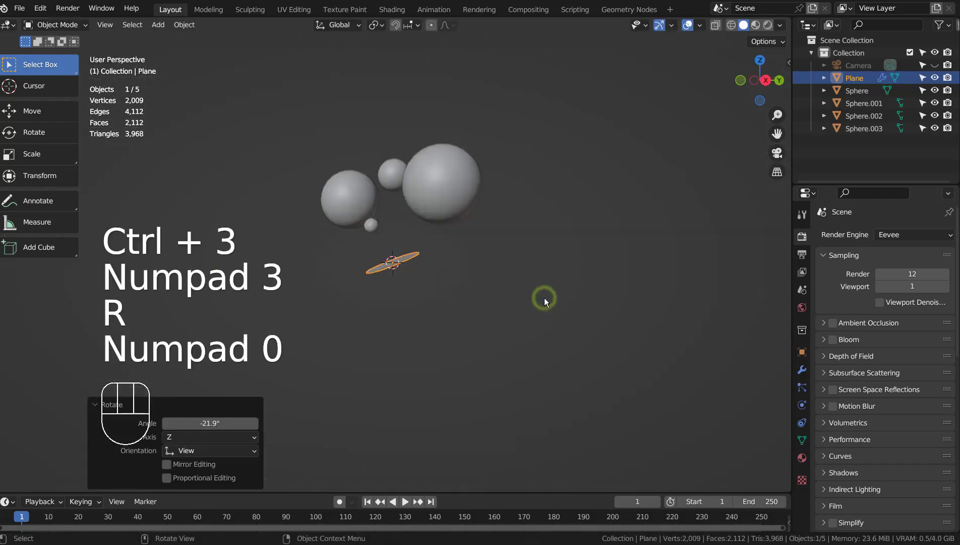
Enlarge the plane until it extends beyond the sides of the camera frame and lower it along Z to form the foreground.
key(s)
click(623, 286)
key(g)
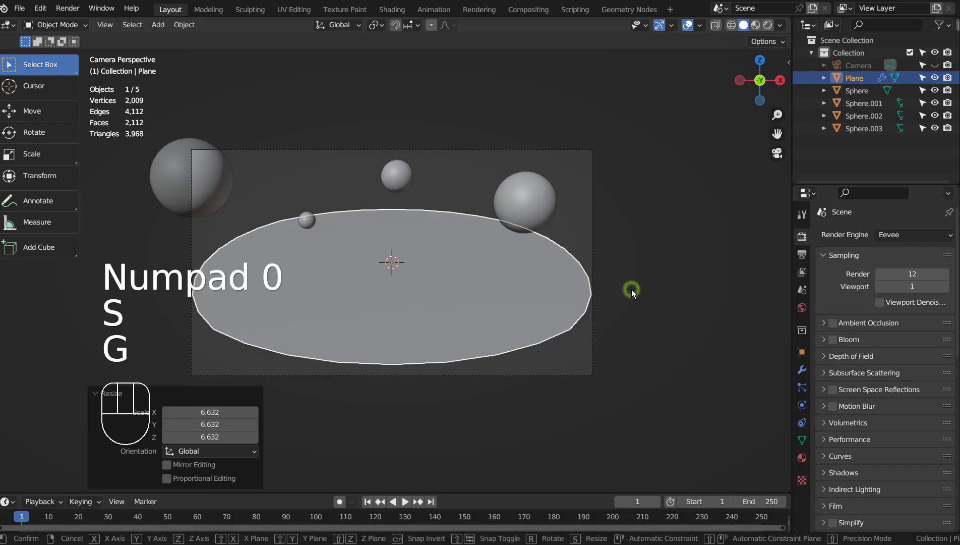
key(z)
click(626, 360)
key(s)
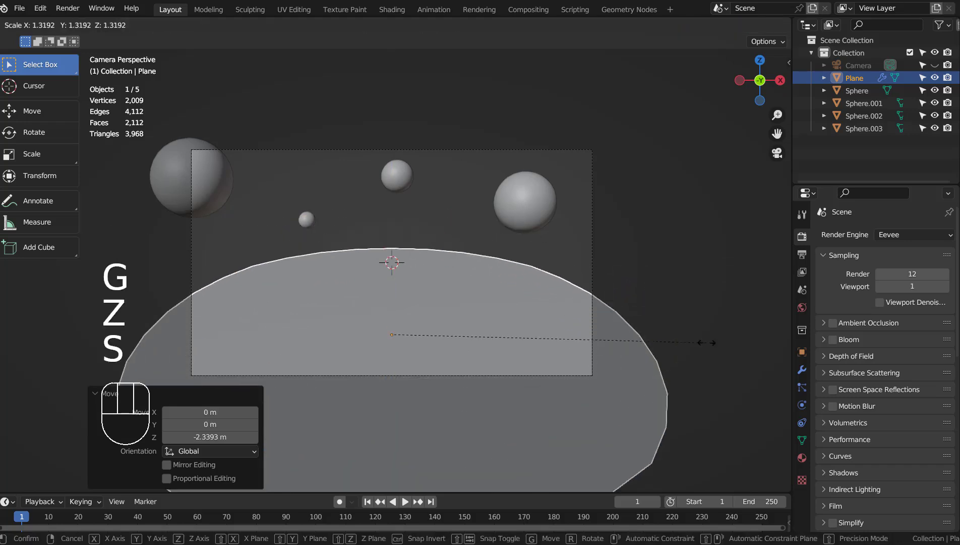
click(763, 330)
key(g)
key(z)
click(777, 363)
Scale the foreground plane along Y to about 0.434.
key(s)
key(z)
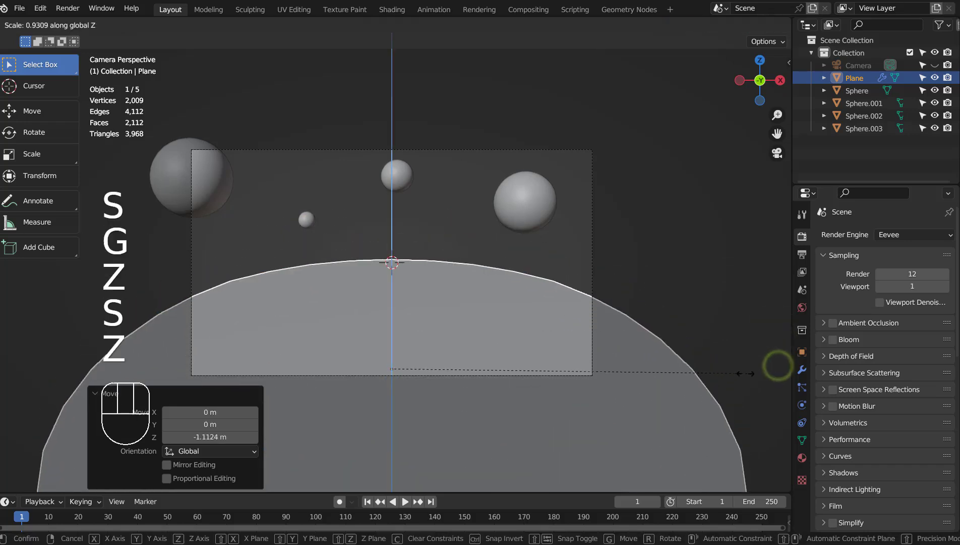
key(s)
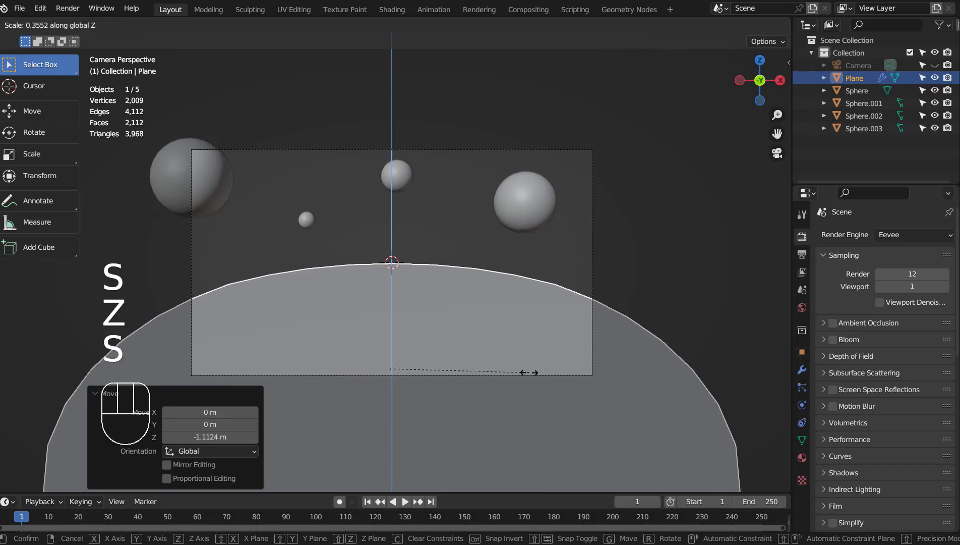
key(y)
click(559, 375)
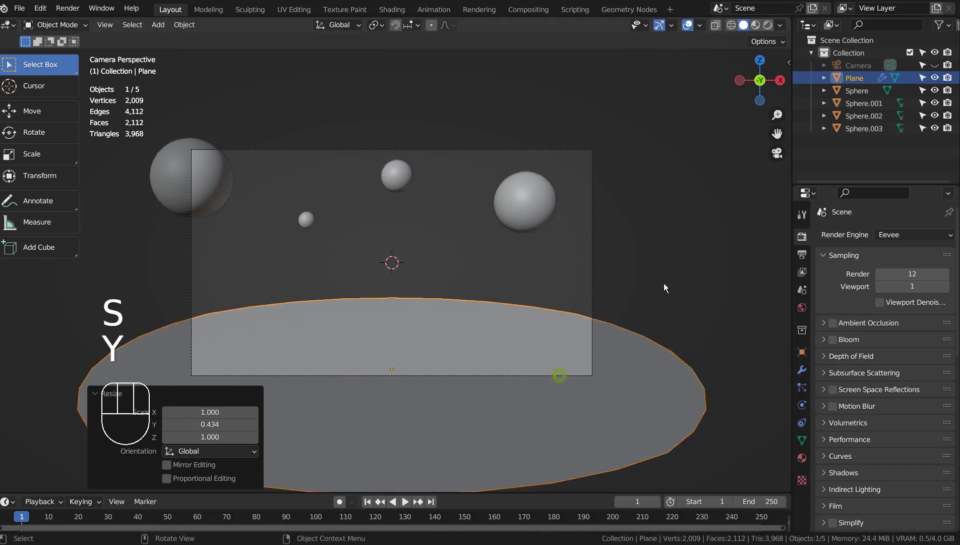
Deselect the plane and render the scene through the camera.
click(703, 243)
key(F12)
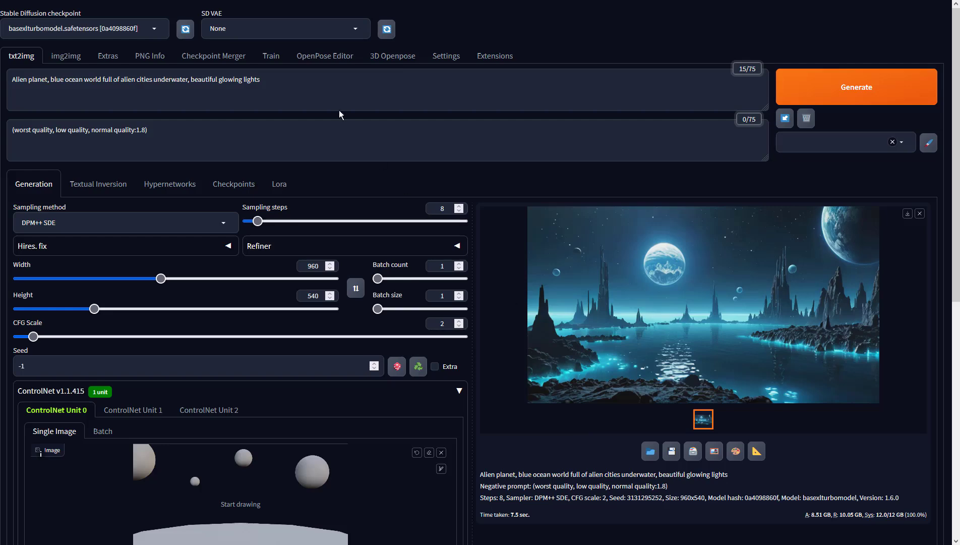
Switch to the Stable Diffusion web UI and review the prompt, negative prompt, width and height for text-to-image generation.
click(316, 78)
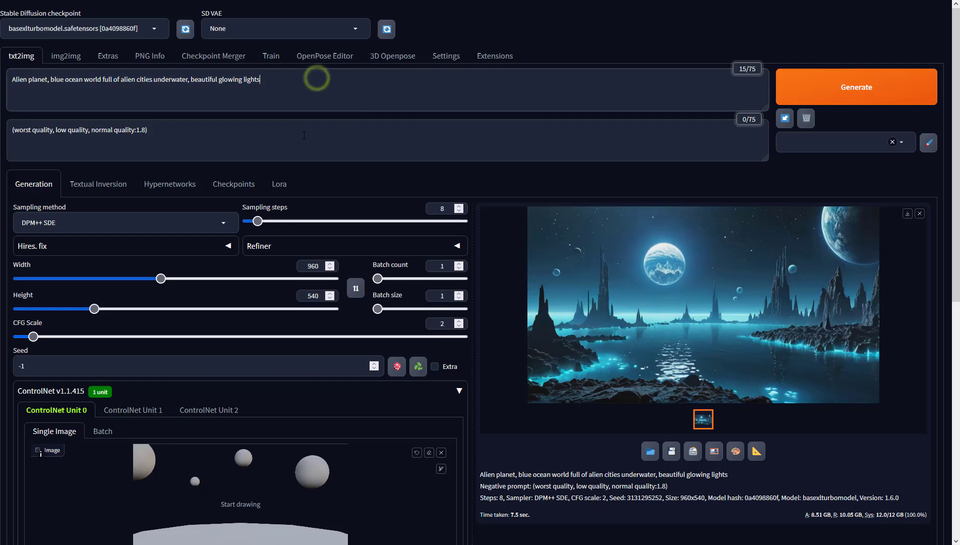
click(302, 133)
click(319, 266)
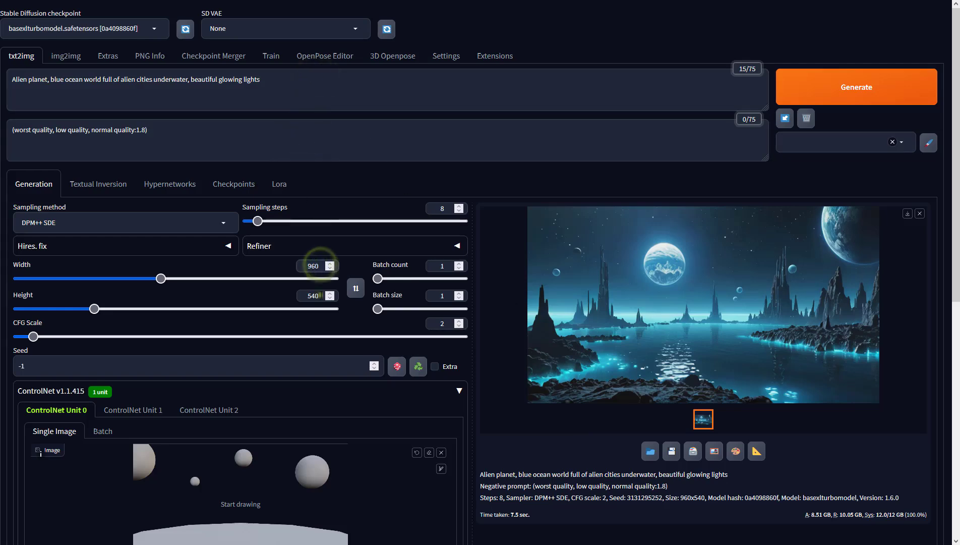
click(319, 294)
click(527, 472)
Set ControlNet Unit 0 to Depth with preprocessor none and model sai_xl_depth_256lora [73ad23d1], and generate the image.
scroll(527, 472, down, 6)
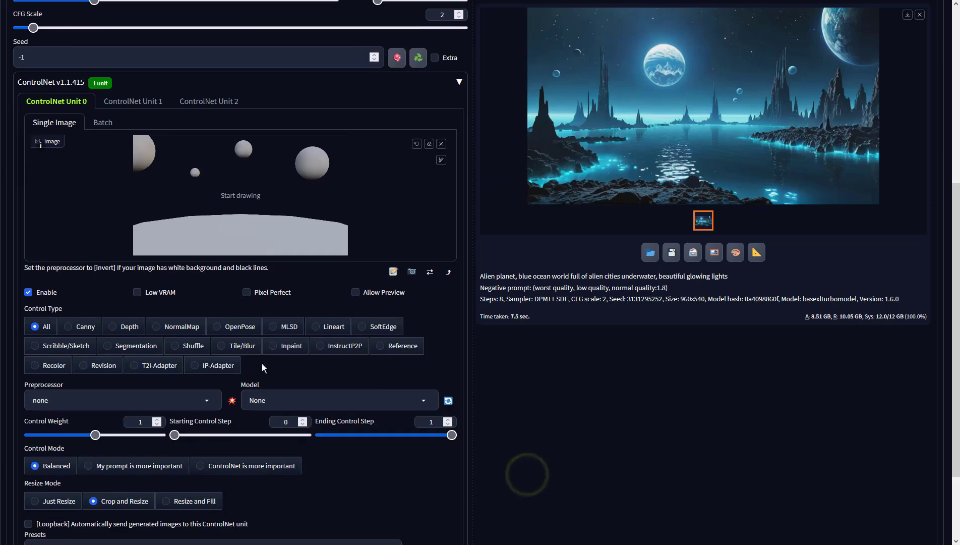
click(112, 326)
click(201, 402)
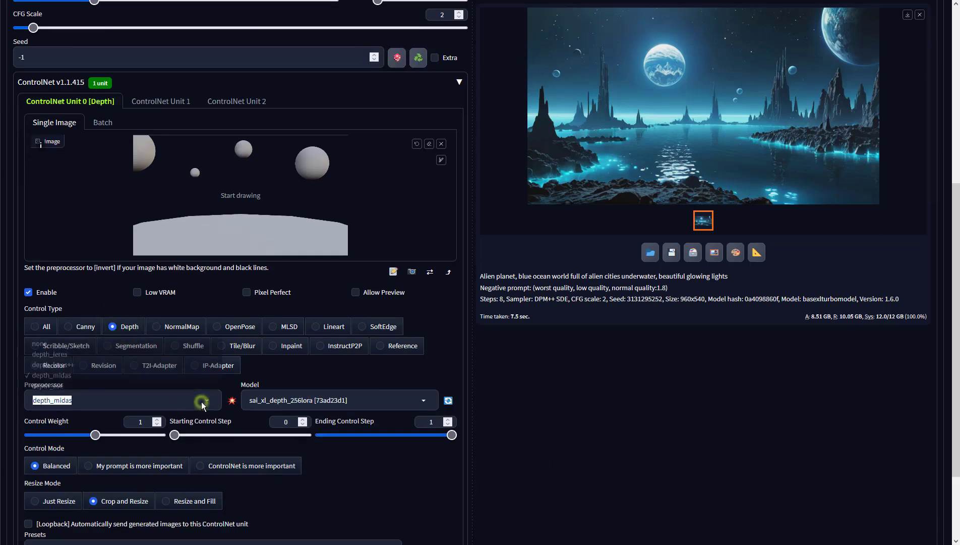
click(37, 340)
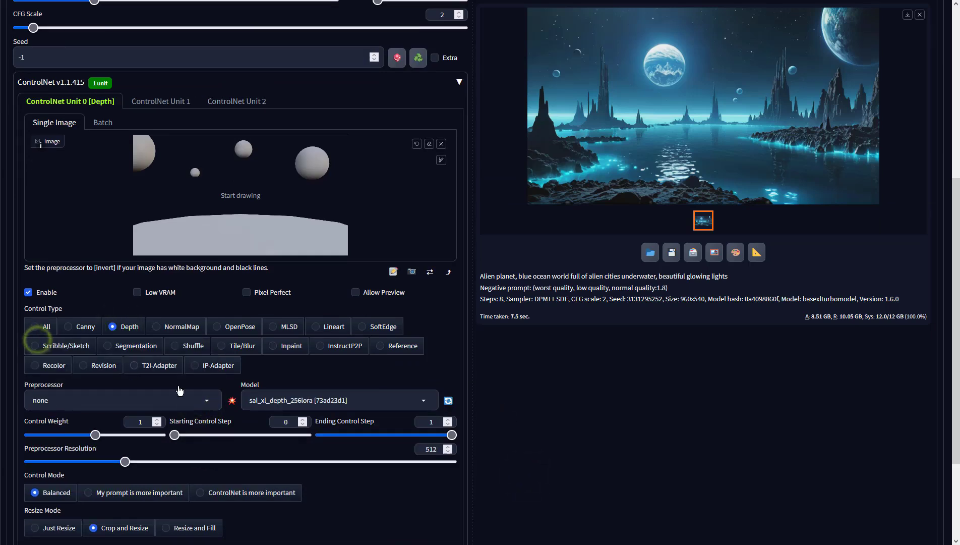
click(301, 402)
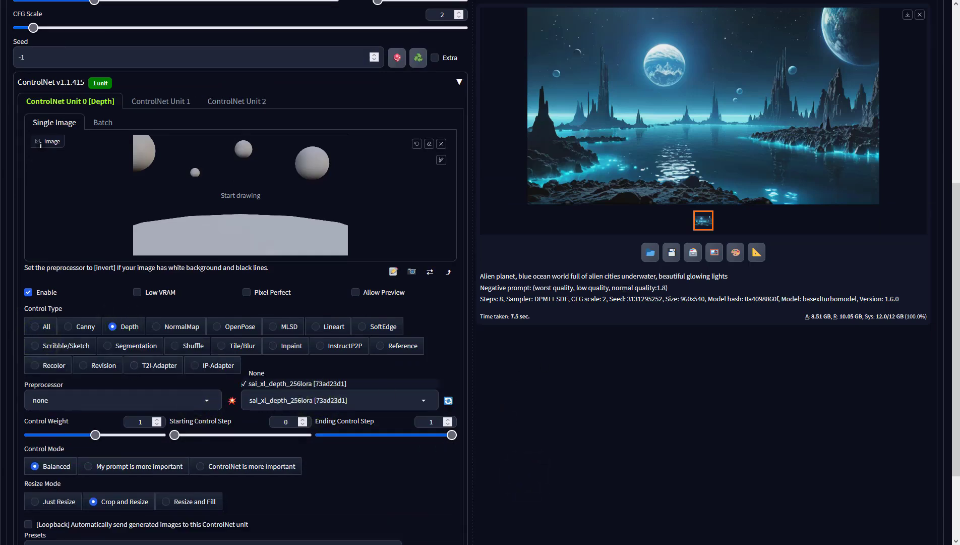
click(299, 384)
scroll(610, 285, up, 6)
click(850, 82)
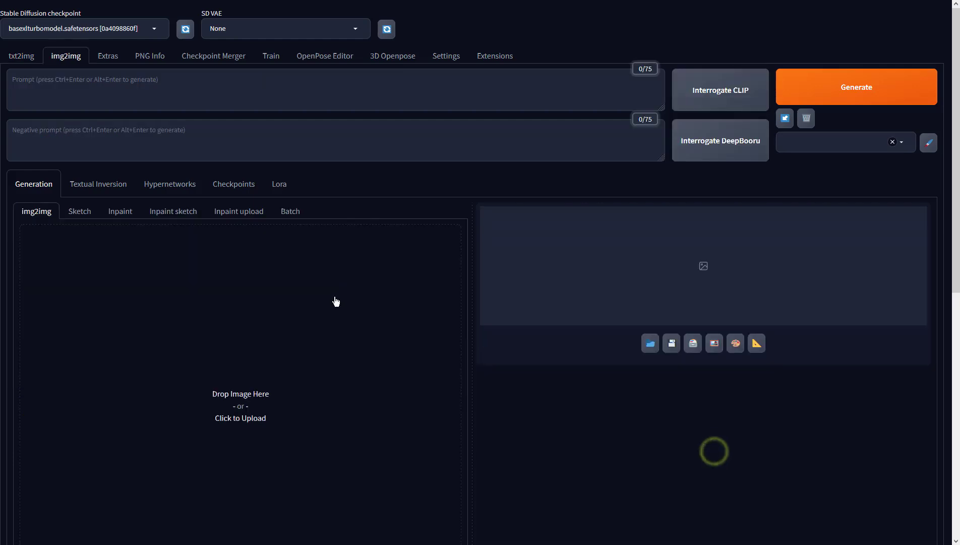
For the img2img picture, set the sampling method to DPM++ SDE and CFG Scale to 2, and generate the image.
scroll(328, 295, down, 5)
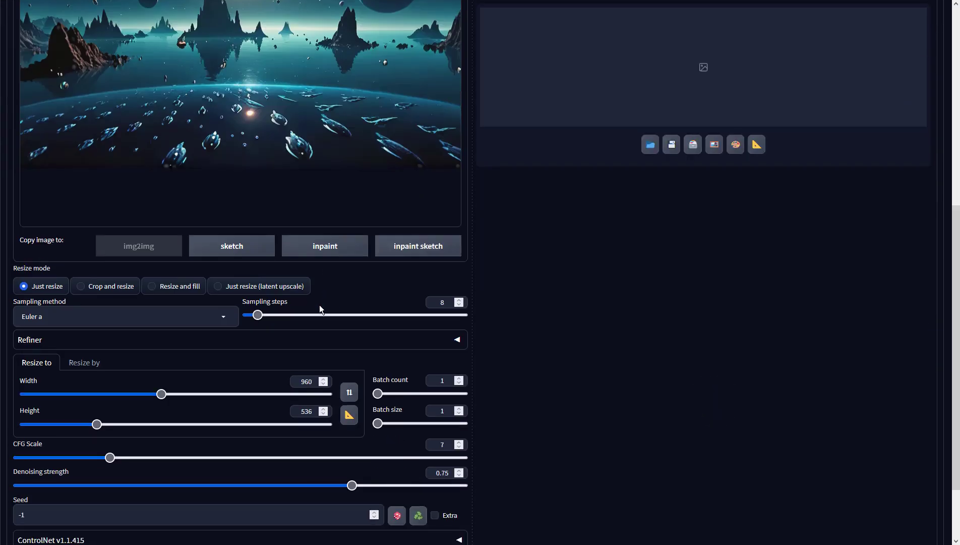
click(215, 317)
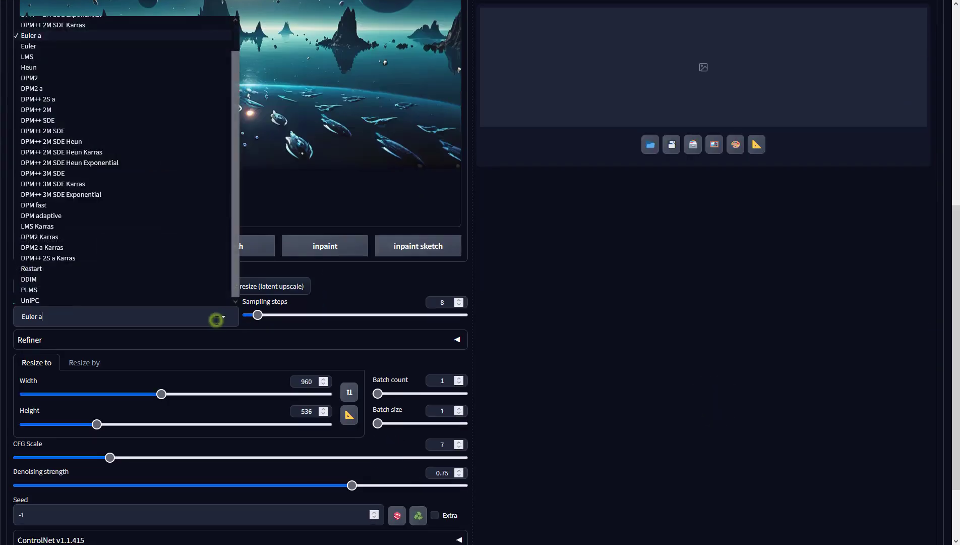
click(48, 120)
click(442, 444)
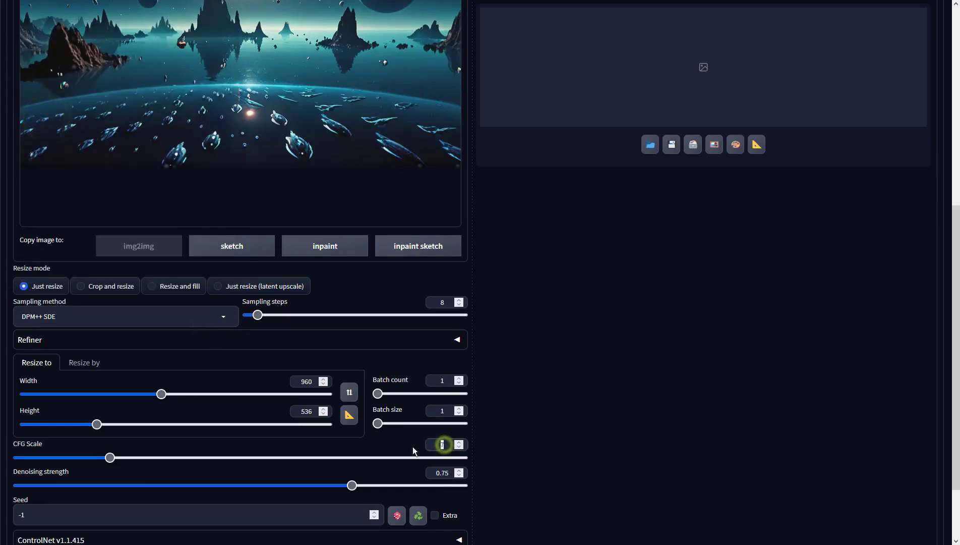
text(2)
scroll(542, 429, up, 8)
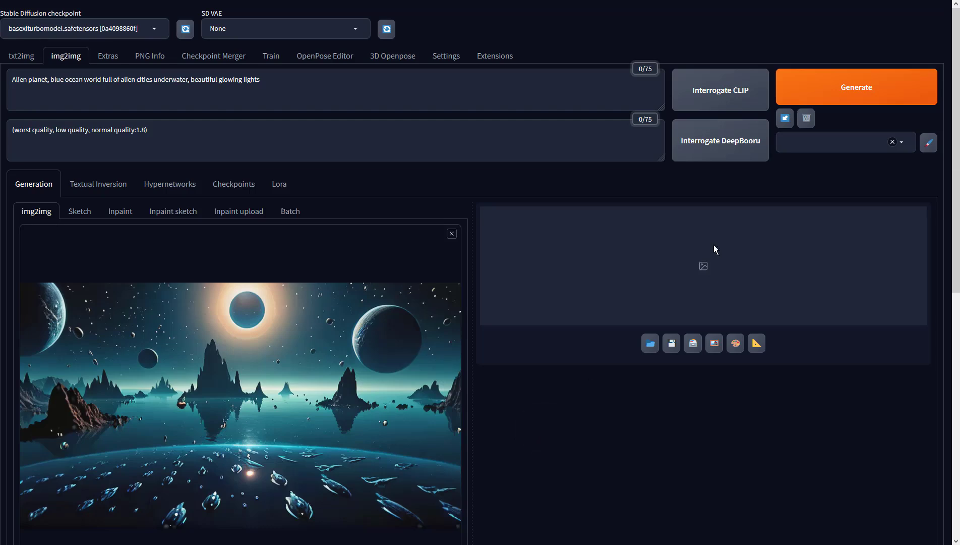
click(807, 87)
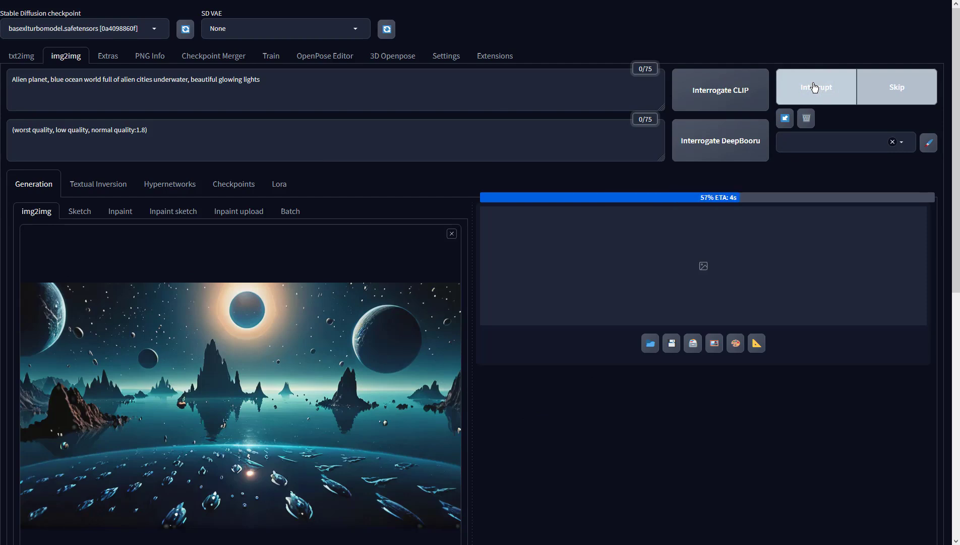
click(814, 86)
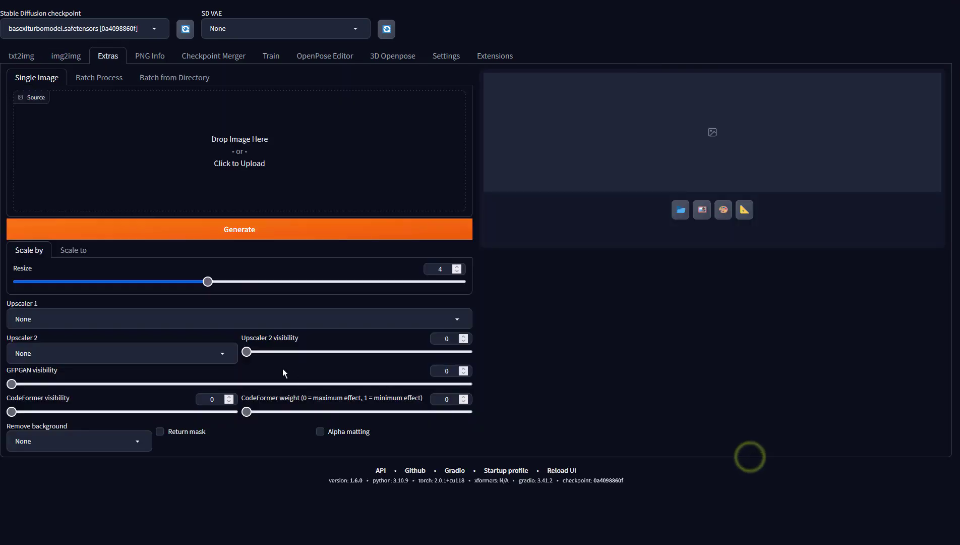
Set the Extras upscaling to a resize factor of 1 with 4x-UltraSharp as Upscaler 1.
double_click(444, 268)
text(1)
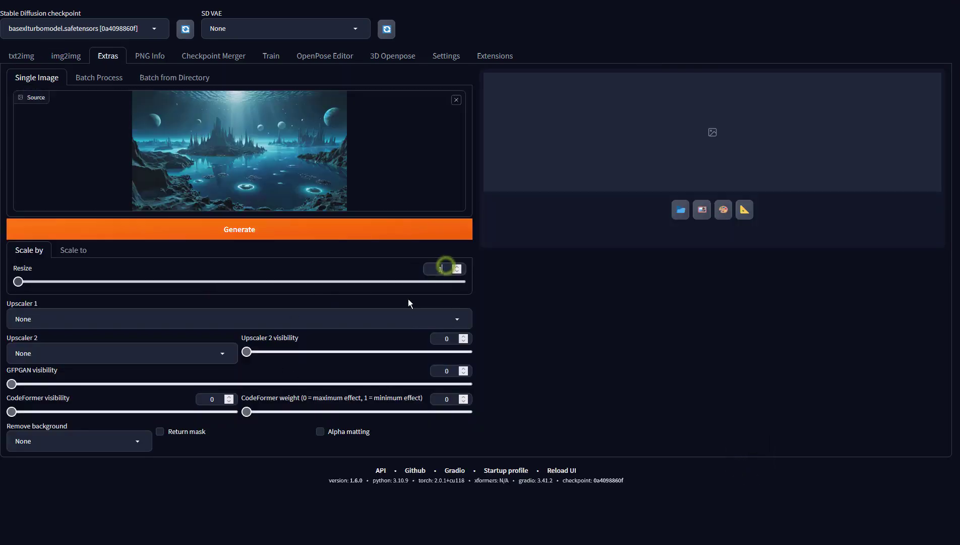
click(409, 318)
click(27, 238)
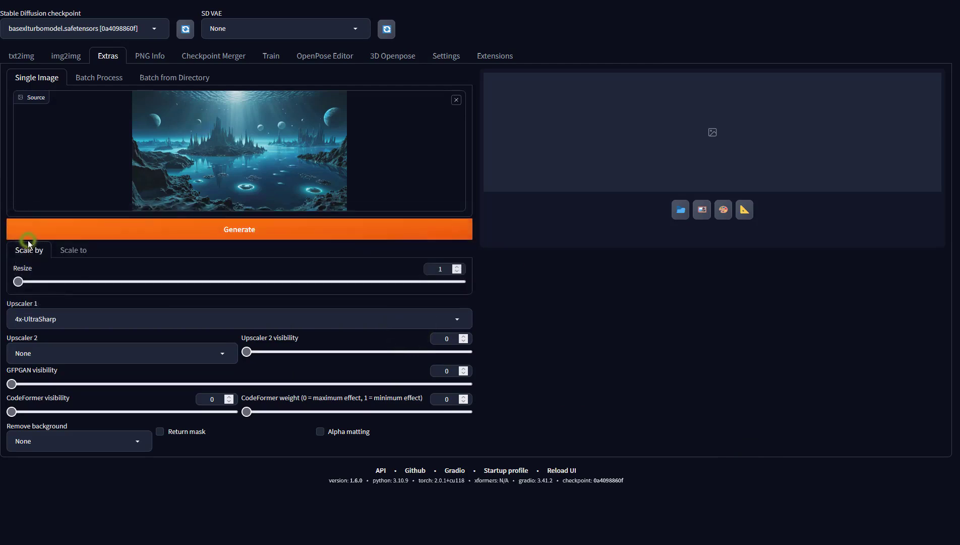
Run the Extras upscale on the source image.
click(303, 237)
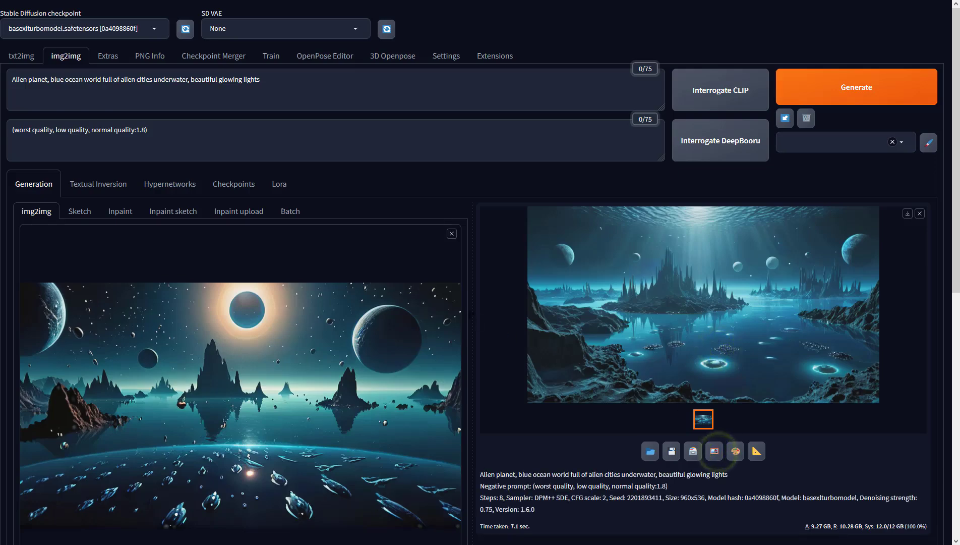
Generate img2img variations of the last ocean world result with a batch count of 4, and browse them at full size.
scroll(428, 315, down, 4)
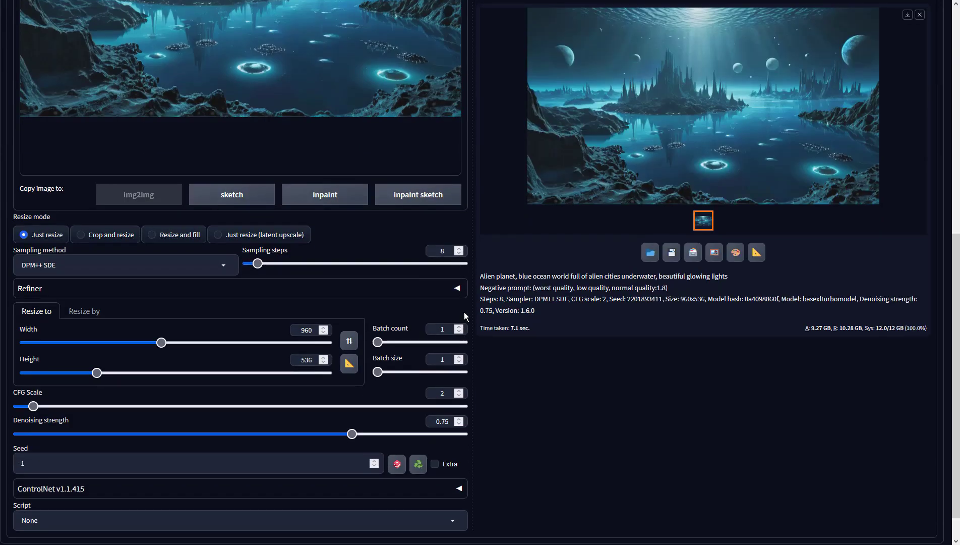
click(459, 327)
scroll(456, 326, up, 4)
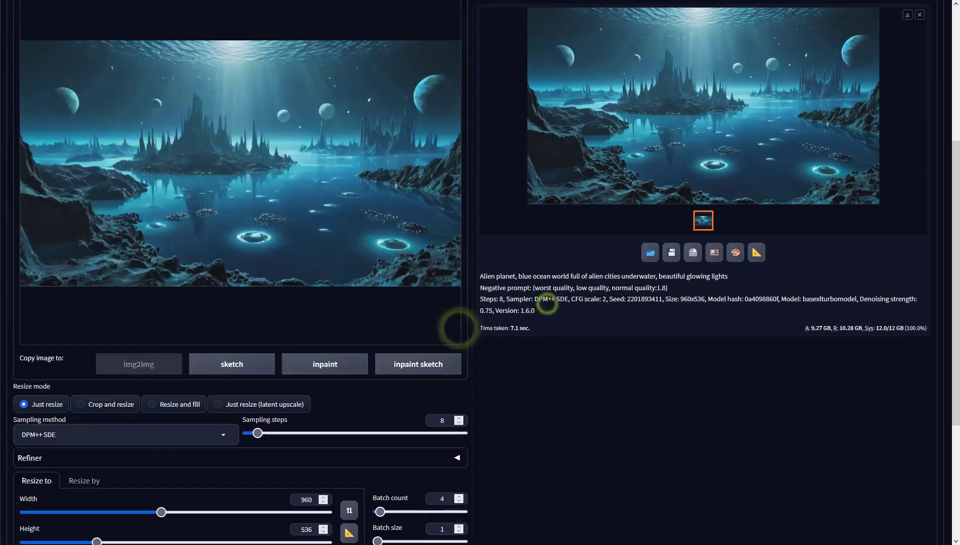
click(805, 96)
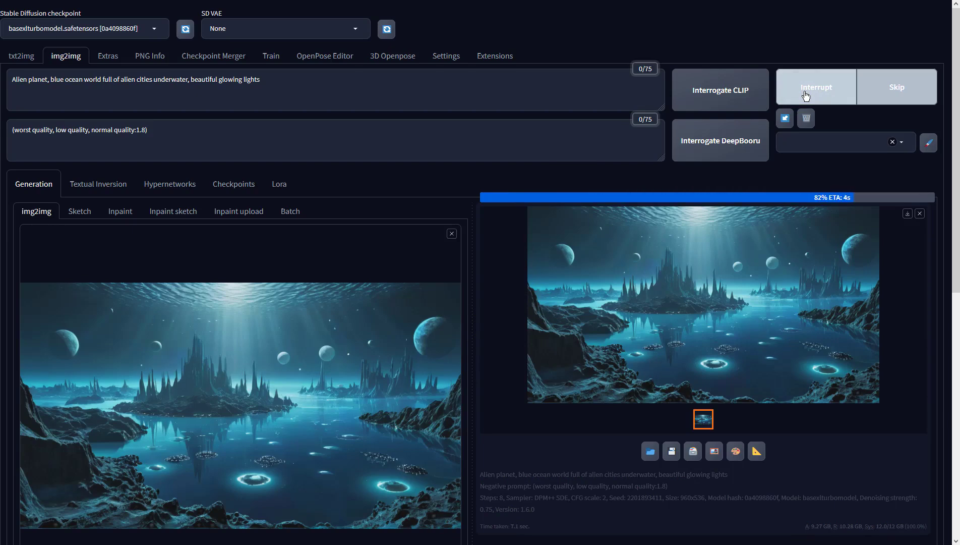
click(692, 227)
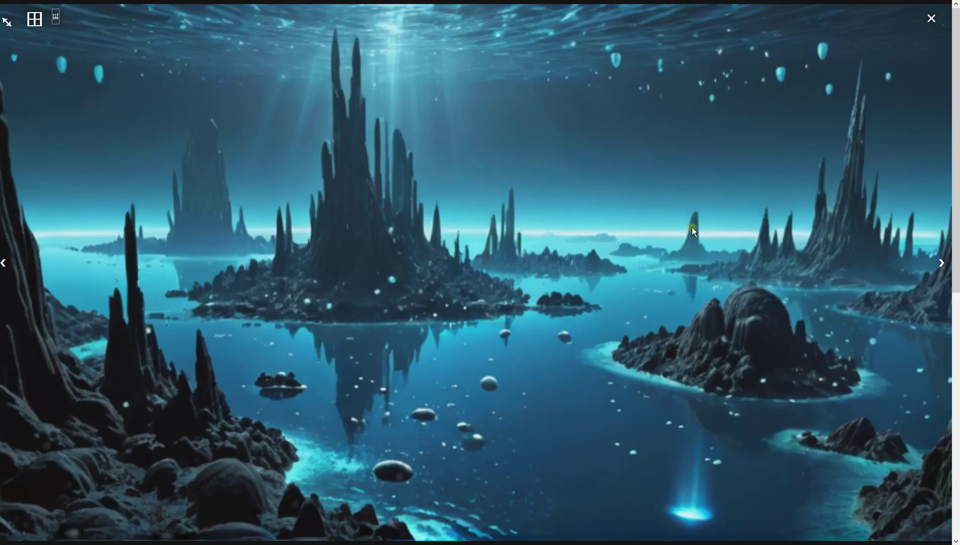
click(941, 263)
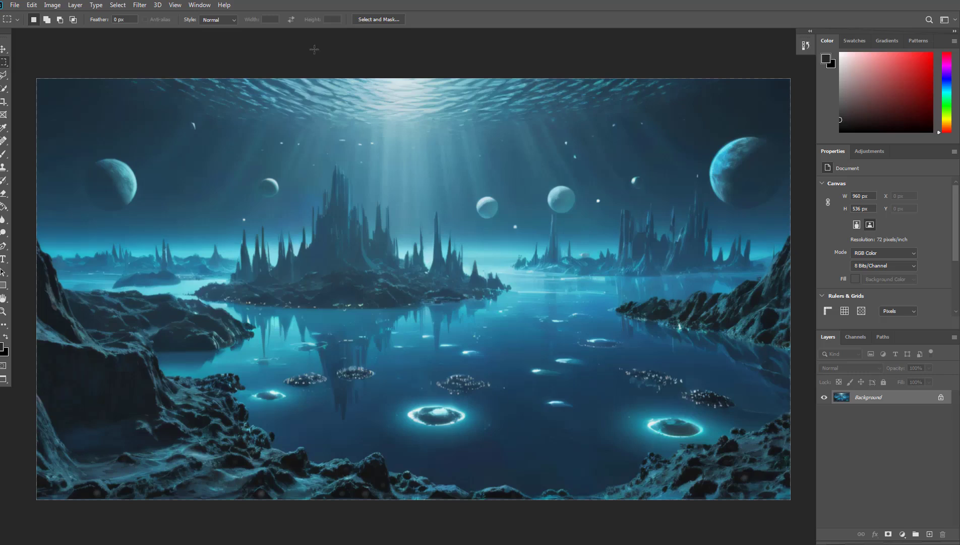
Switch to Photoshop and apply a Vibrance adjustment to the ocean image with vibrance +100 and saturation +61.
click(53, 5)
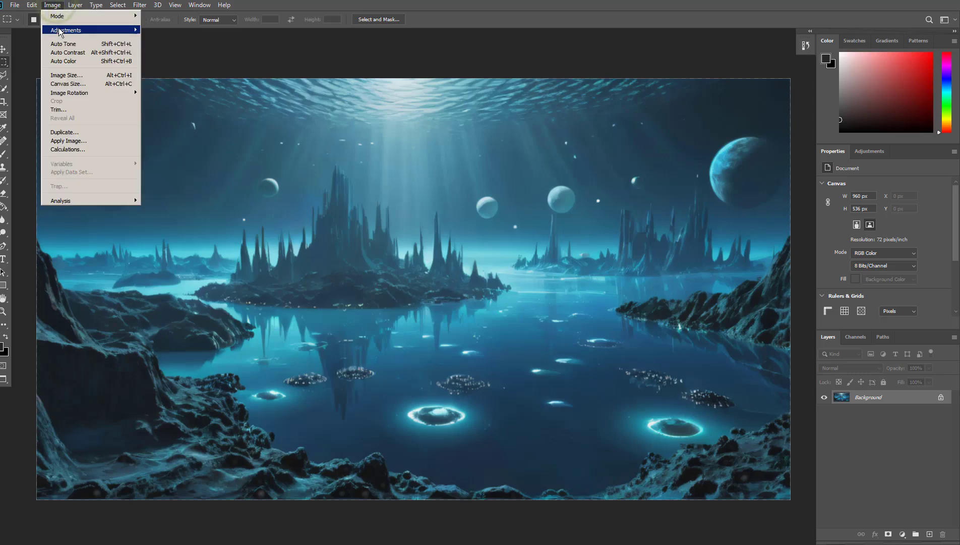
mouse_move(70, 30)
click(203, 69)
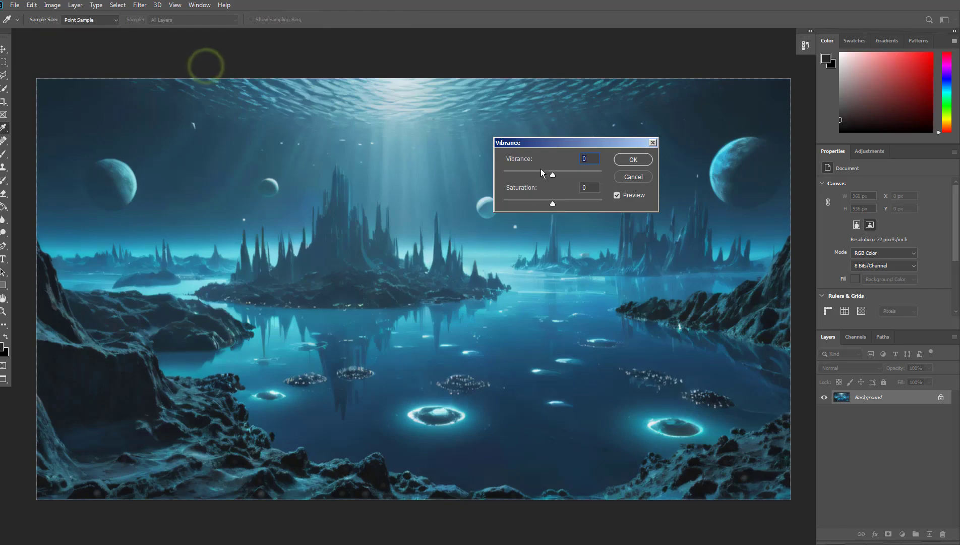
drag(552, 173, 612, 187)
drag(554, 203, 583, 206)
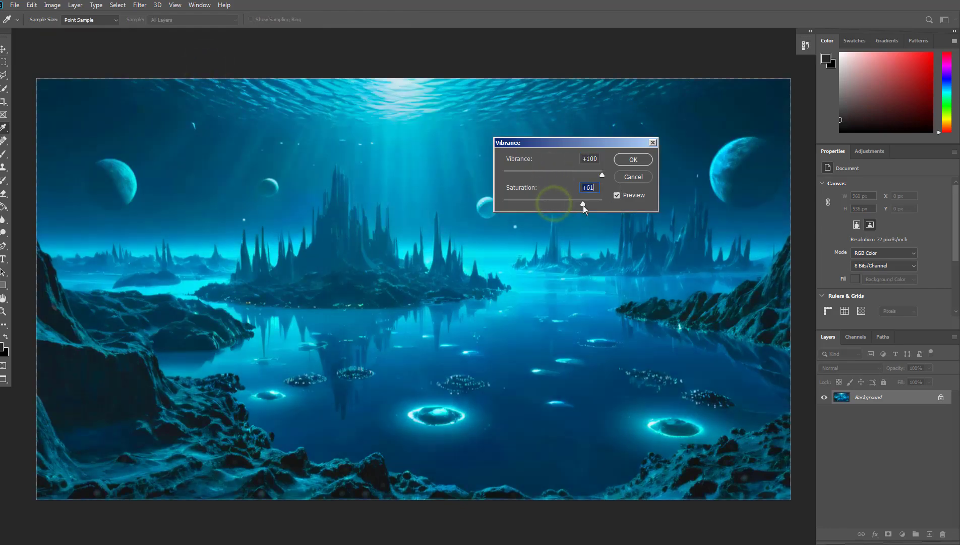
click(631, 164)
Apply the automatic corrections Auto Contrast, Auto Tone and Auto Color to the image.
key(m)
click(52, 4)
click(64, 53)
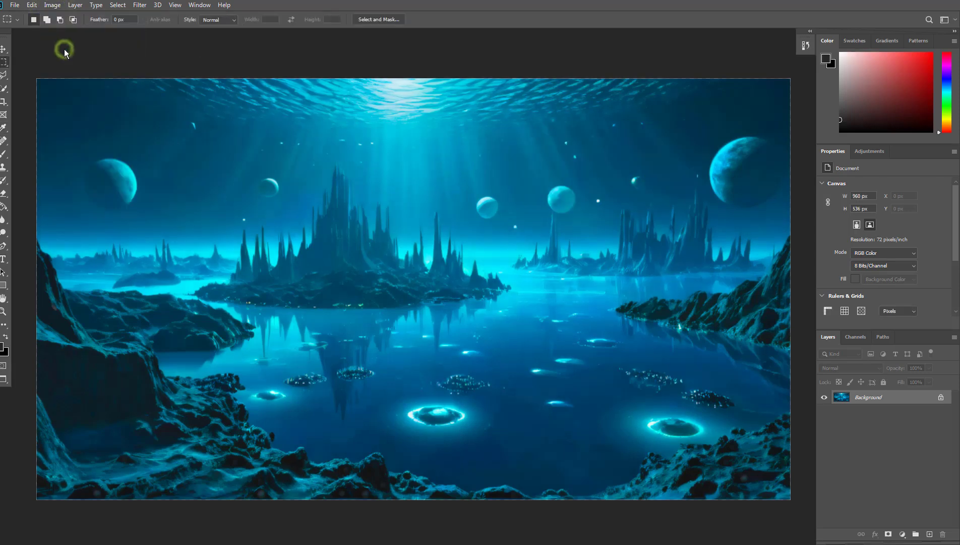
click(52, 4)
click(59, 45)
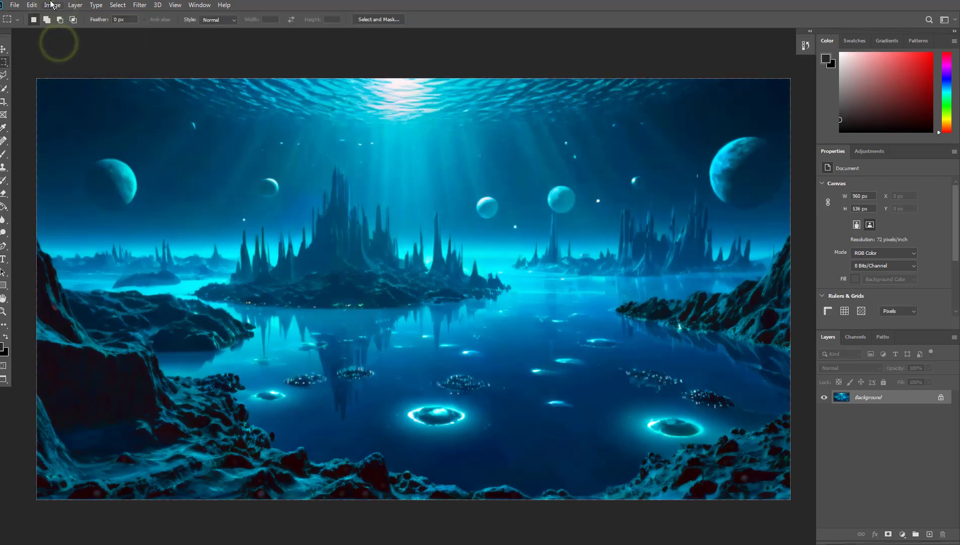
click(52, 5)
click(55, 64)
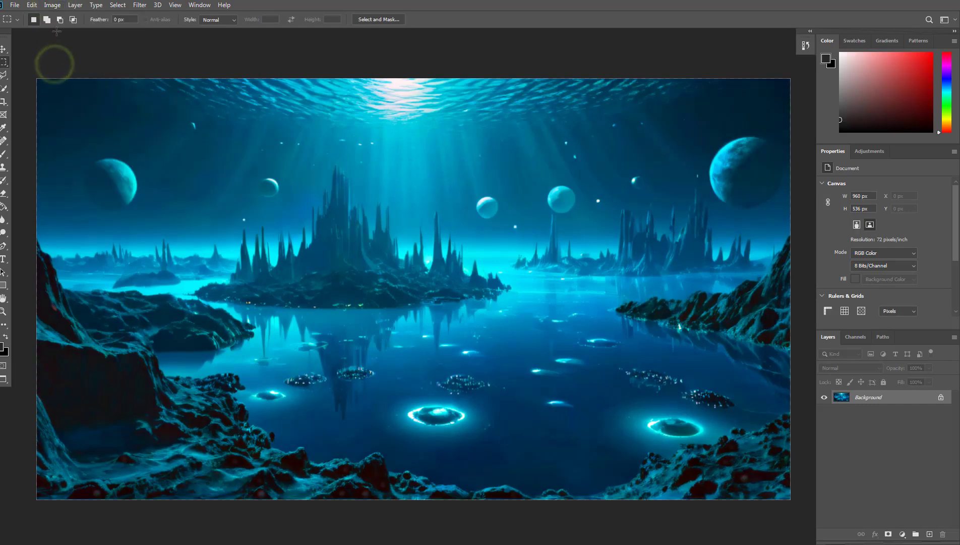
Darken the image's midtones with a Levels adjustment, setting the RGB midtone input to 0.84.
click(52, 5)
mouse_move(63, 31)
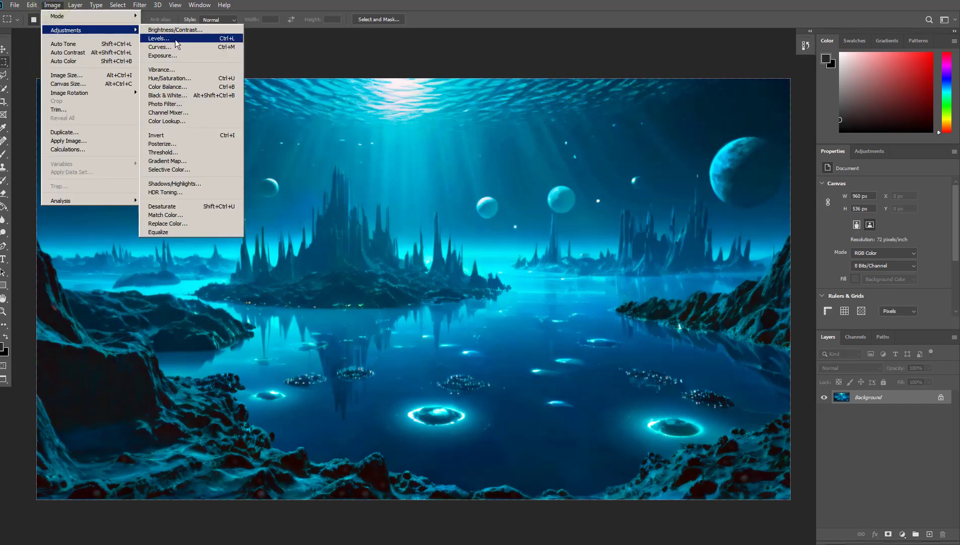
click(176, 39)
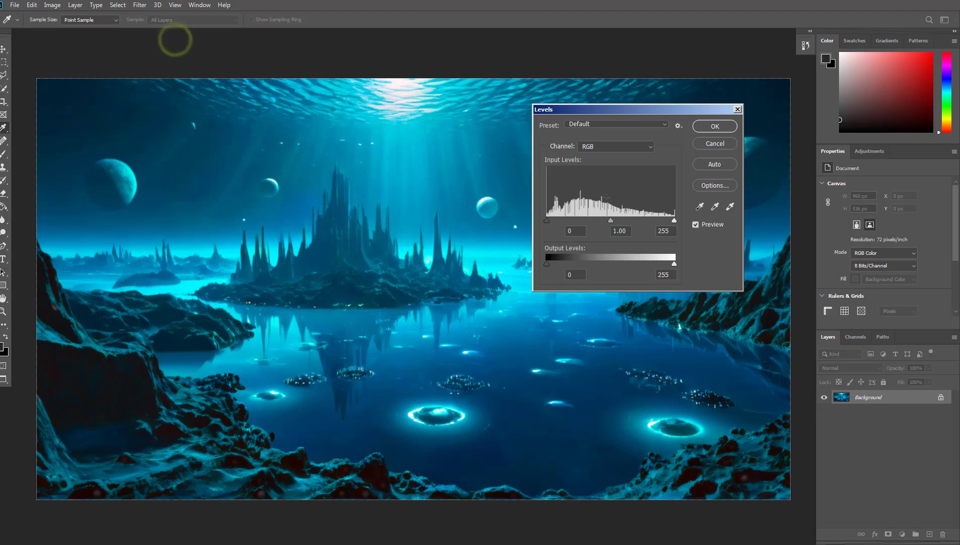
drag(609, 221, 618, 220)
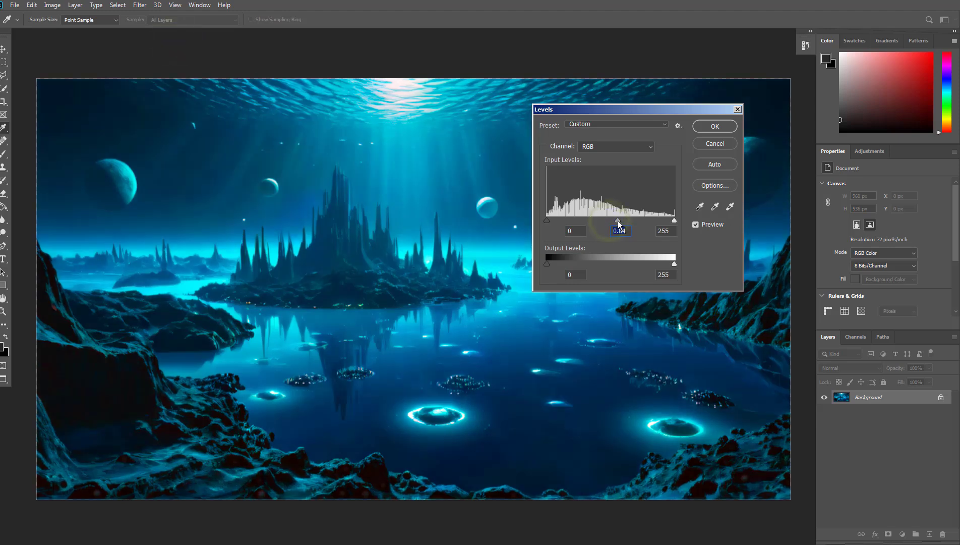
click(714, 127)
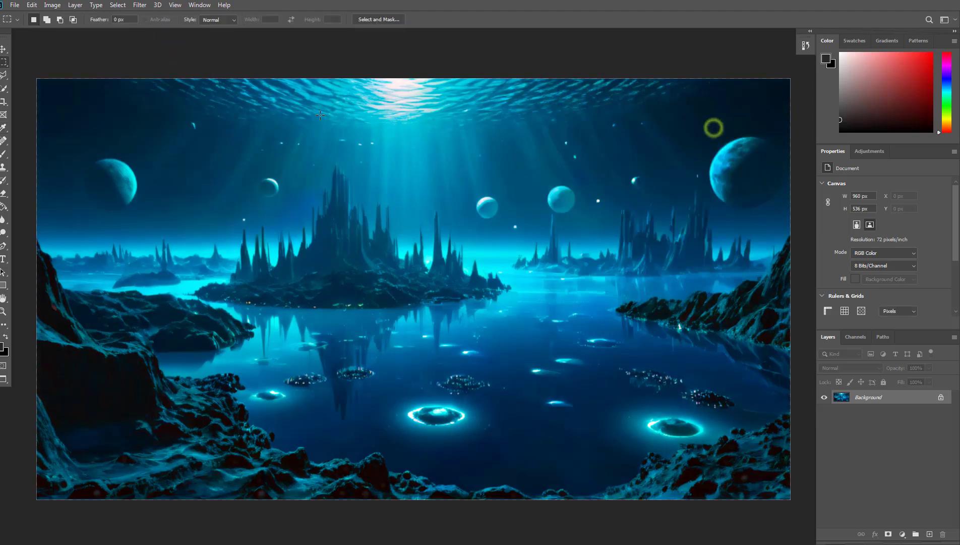
Apply an Exposure adjustment that deepens the image's dark areas.
click(52, 5)
mouse_move(71, 31)
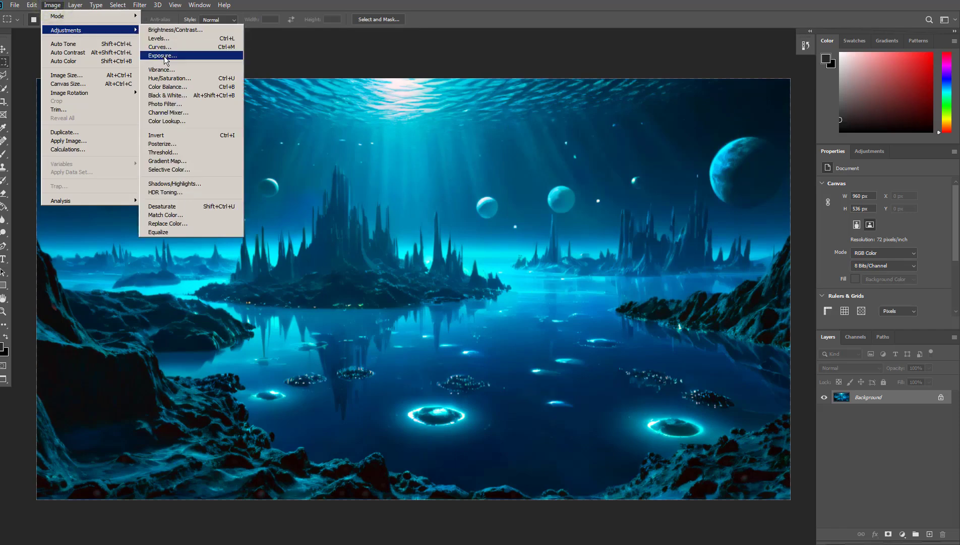
click(162, 56)
drag(658, 247, 655, 271)
click(756, 216)
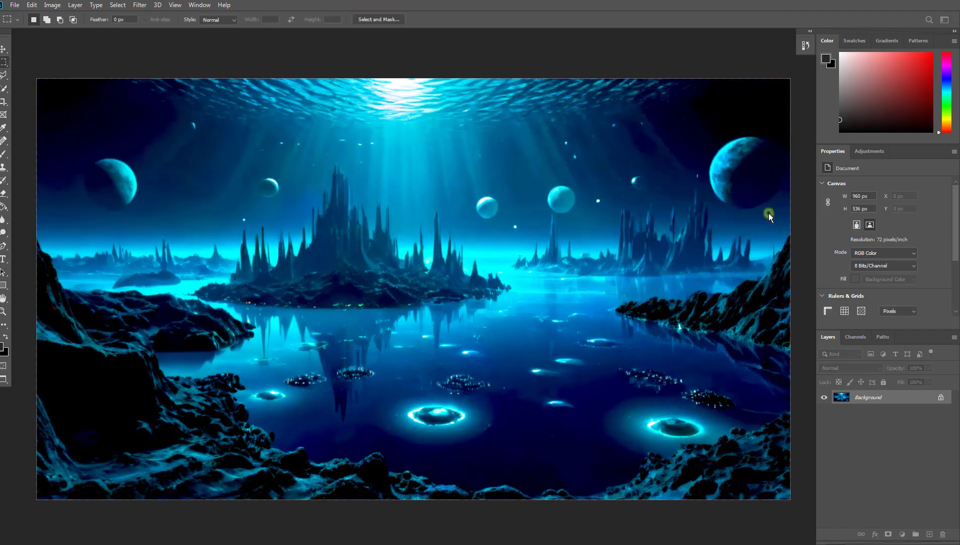